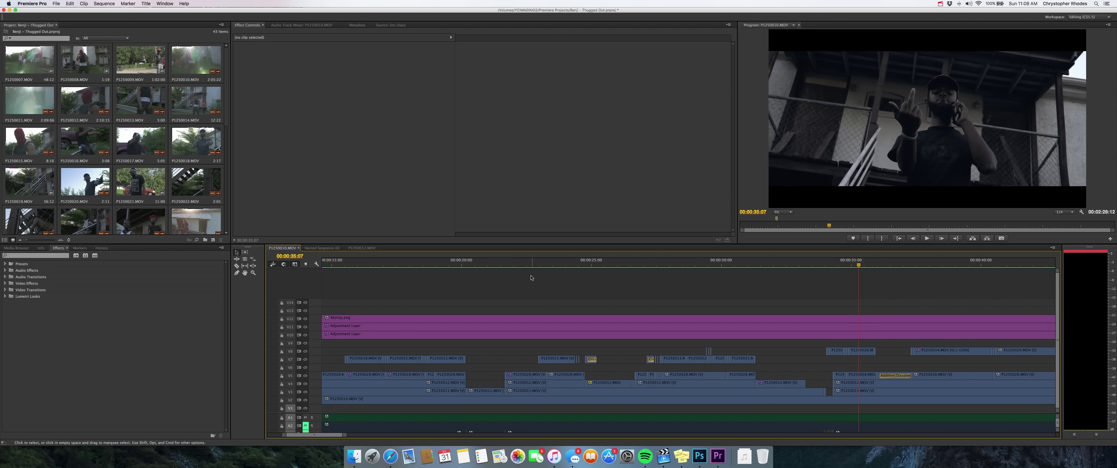
# - Play and skim through the edit from about 21 to 35 seconds
pyautogui.click(492, 263)
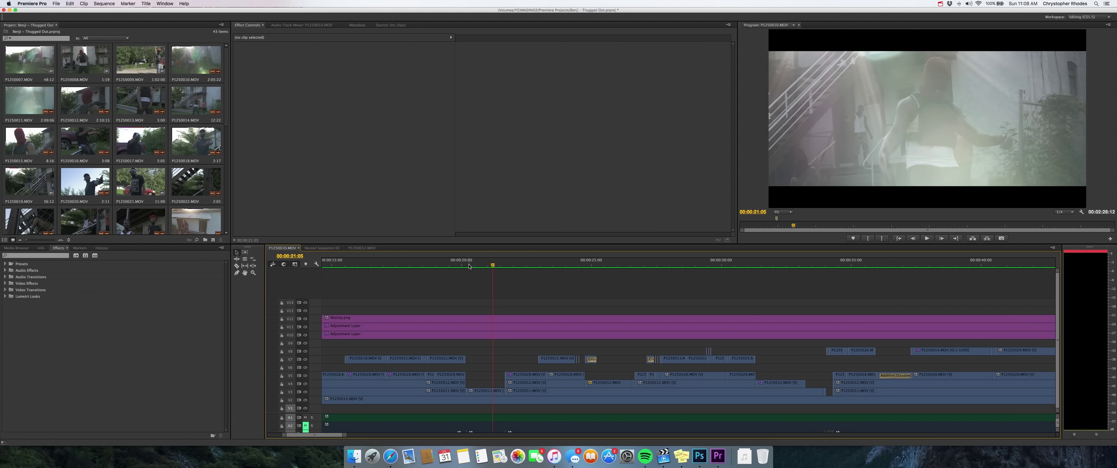
pyautogui.click(479, 262)
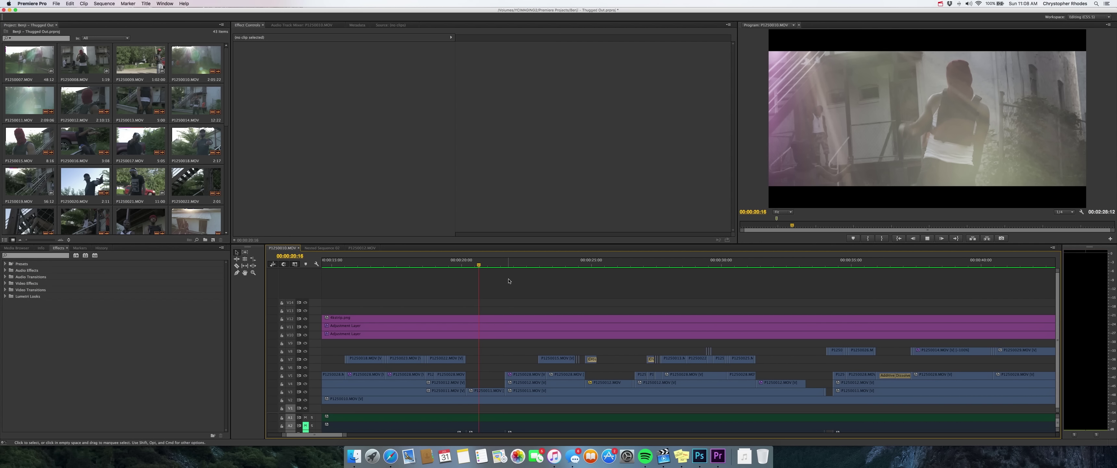
pyautogui.press('space')
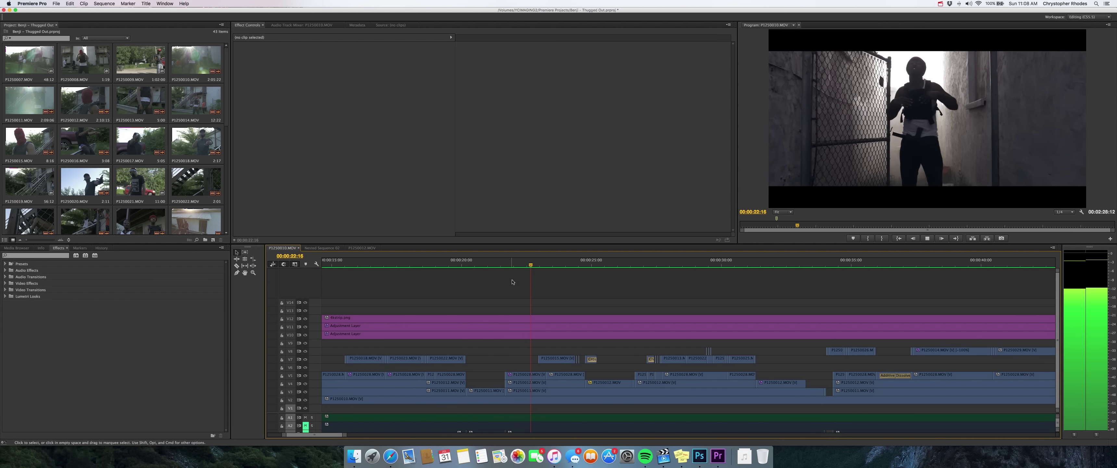
pyautogui.press('space')
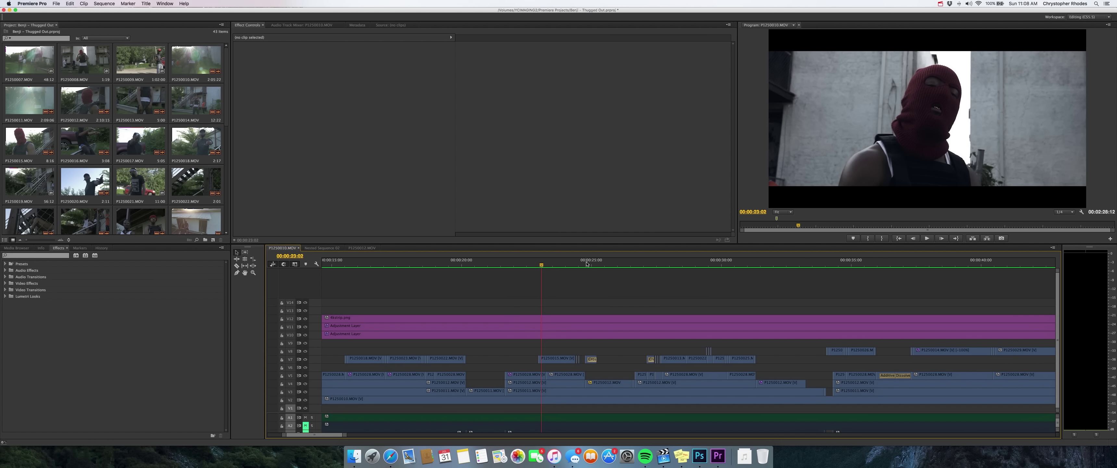
pyautogui.click(593, 263)
pyautogui.press('space')
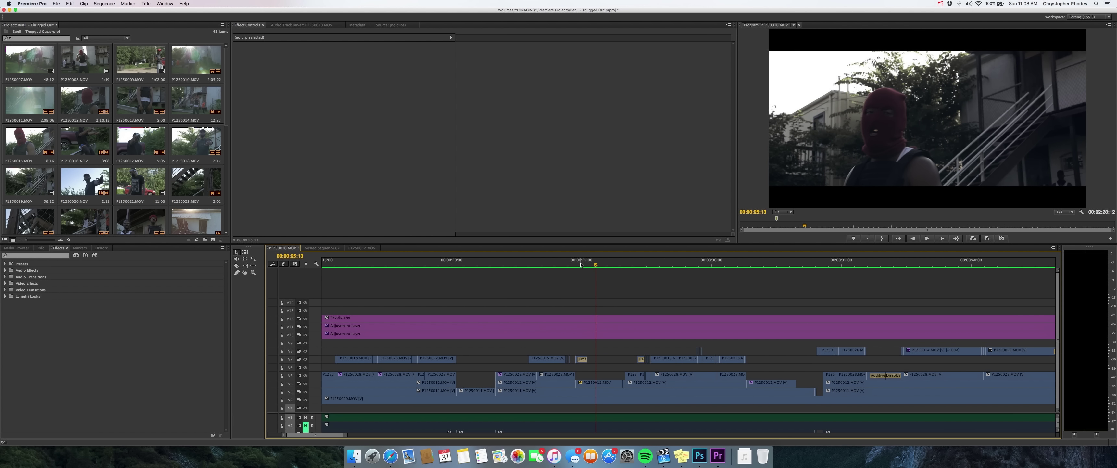
pyautogui.moveTo(635, 269); pyautogui.dragTo(862, 282)
pyautogui.hscroll(10, 862, 282)
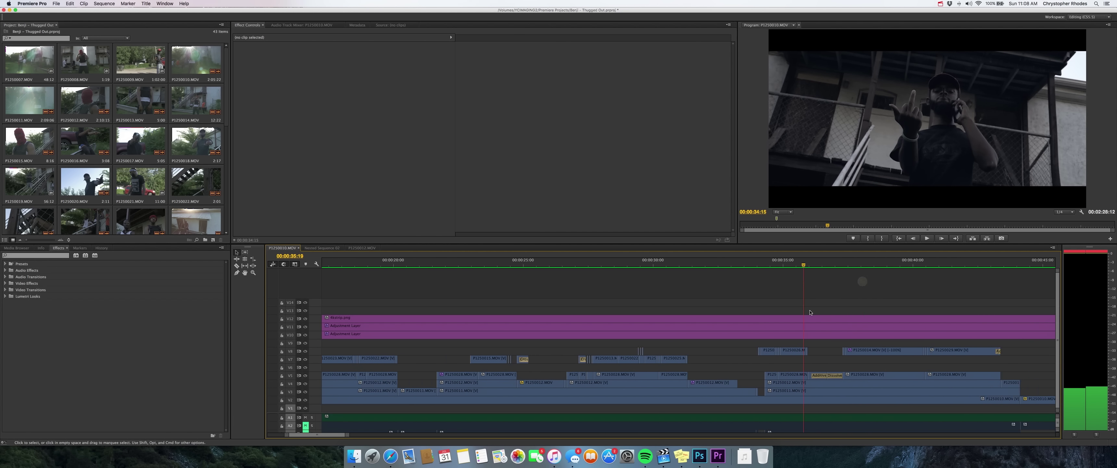
# - Play on from 44 seconds and stop on the alley shot near 54 seconds
pyautogui.click(701, 265)
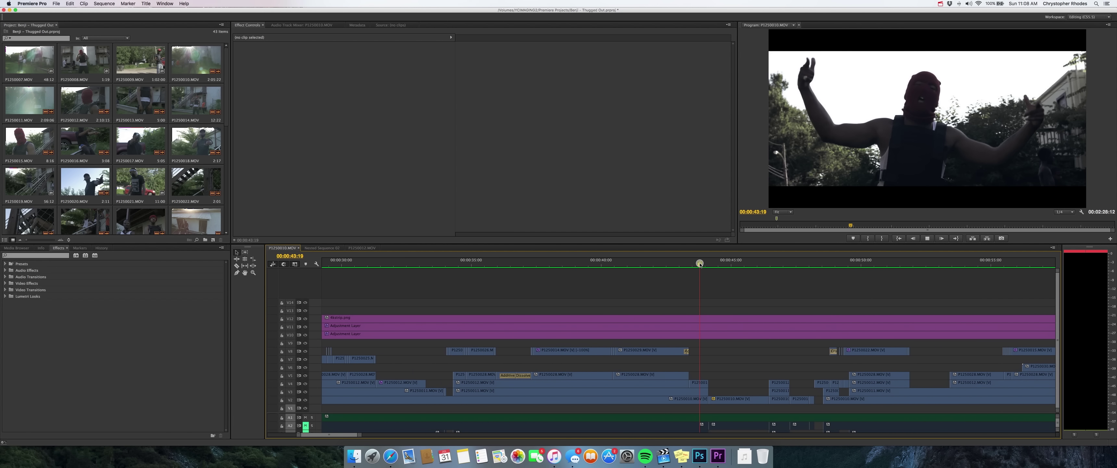
pyautogui.press('space')
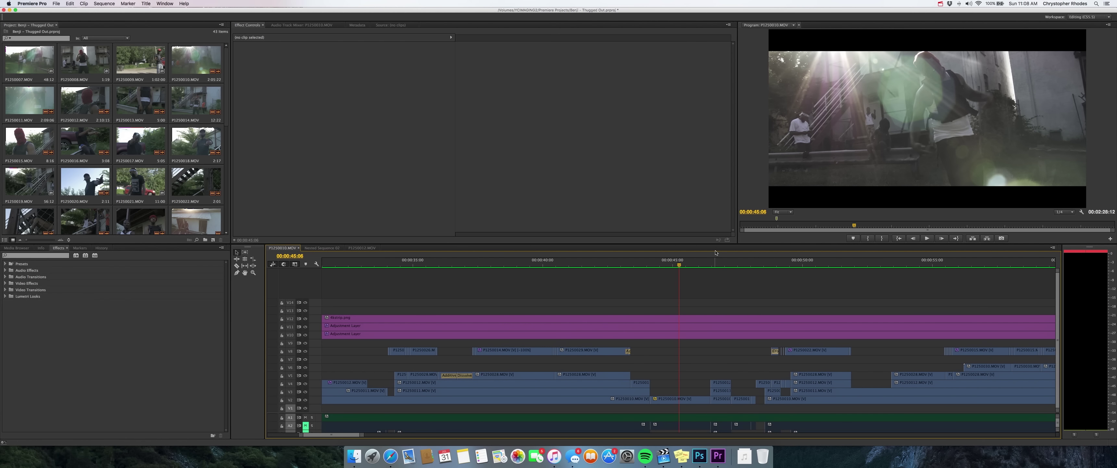
pyautogui.hscroll(3, 723, 287)
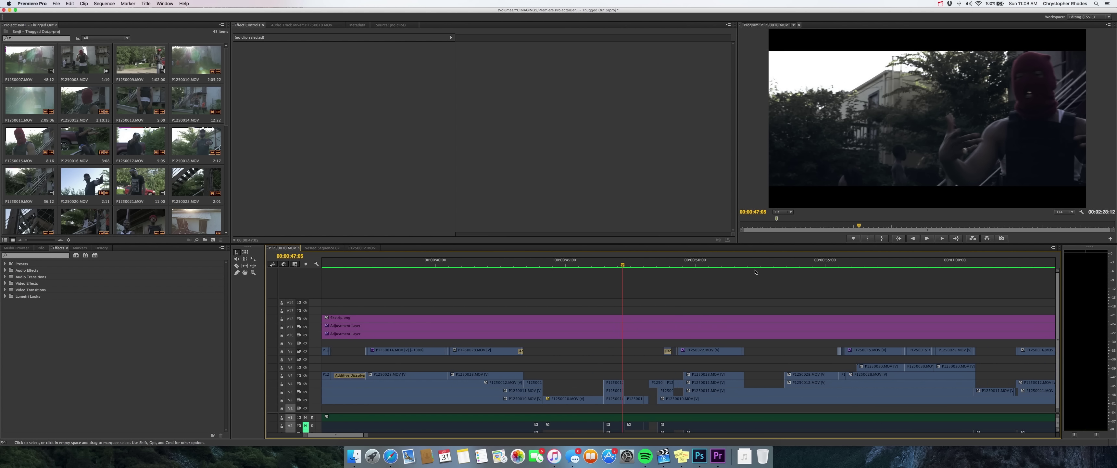
pyautogui.click(775, 265)
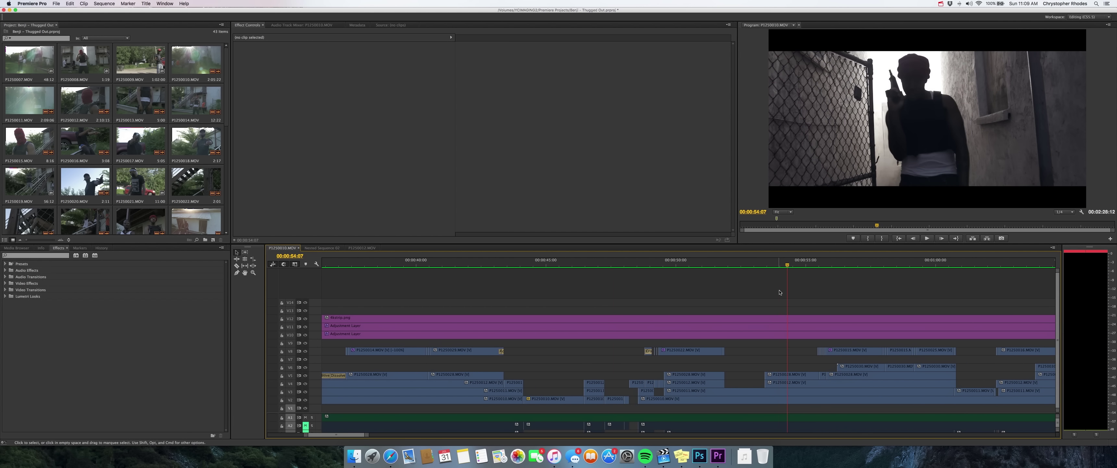
pyautogui.press('space')
# - Replace the alley clip P1250028.MOV on V5 with an After Effects composition
pyautogui.click(756, 354)
pyautogui.click(756, 354)
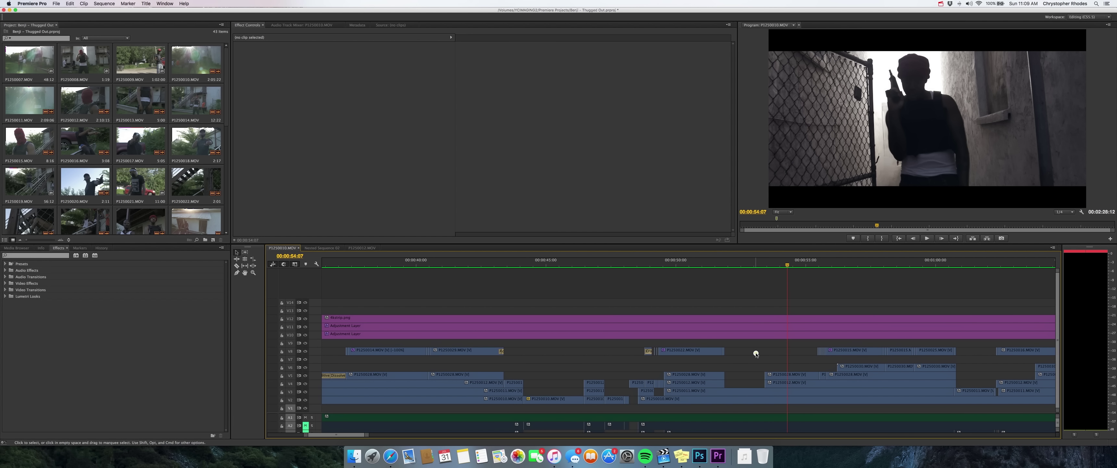
pyautogui.click(786, 375)
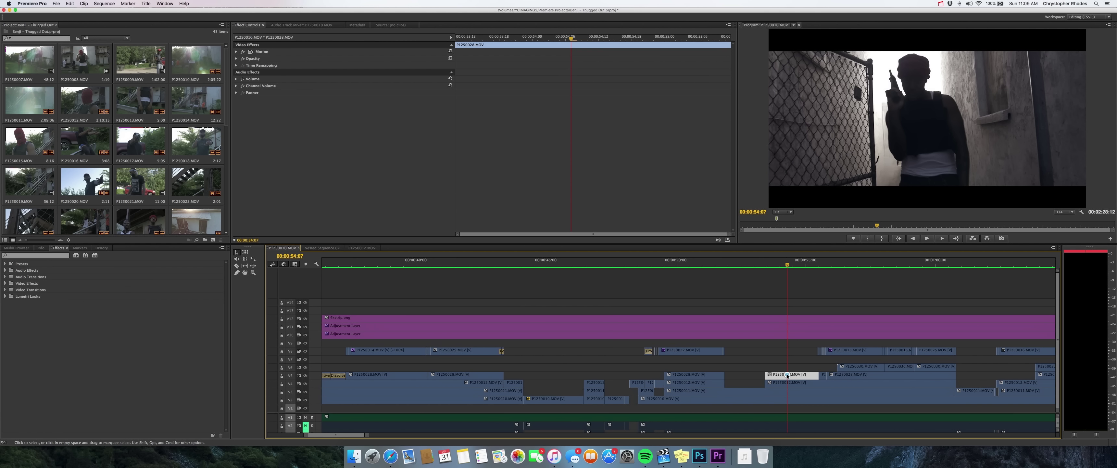
pyautogui.rightClick(787, 376)
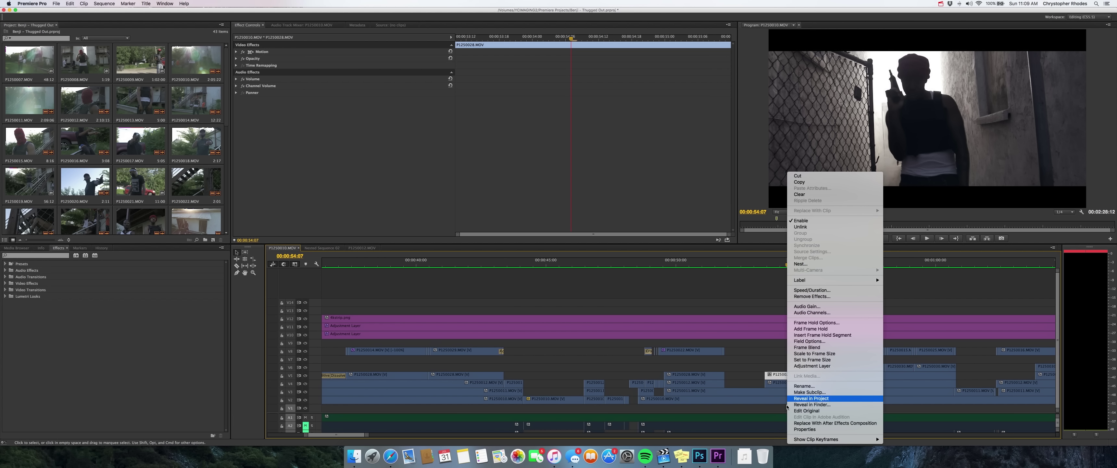
pyautogui.click(812, 422)
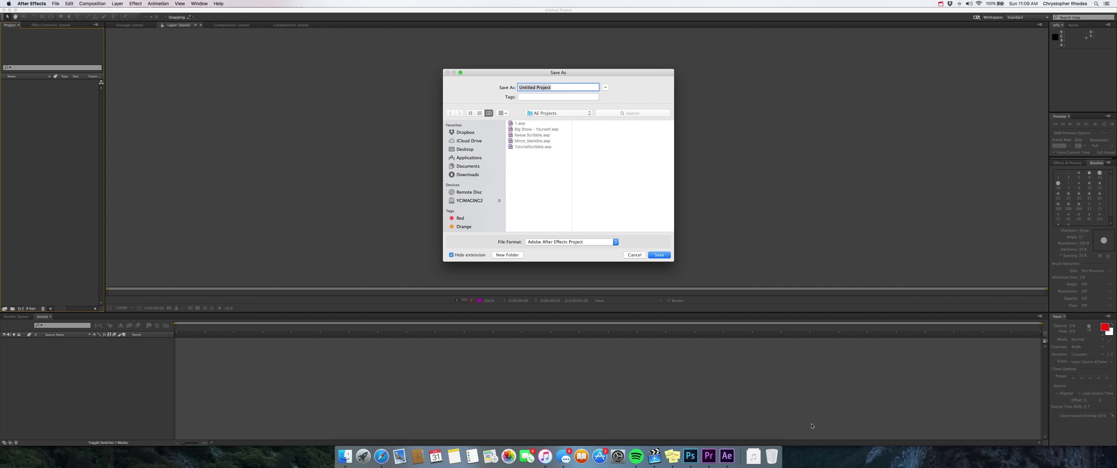
# - Save the new After Effects project as 'Benji Scribble'
pyautogui.write('Benji Scribble')
pyautogui.press('Return')
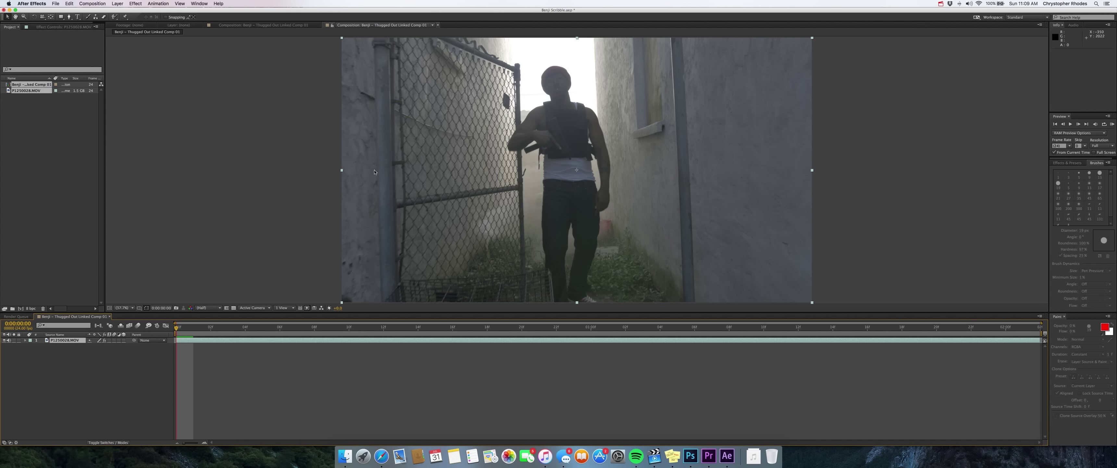
pyautogui.click(200, 4)
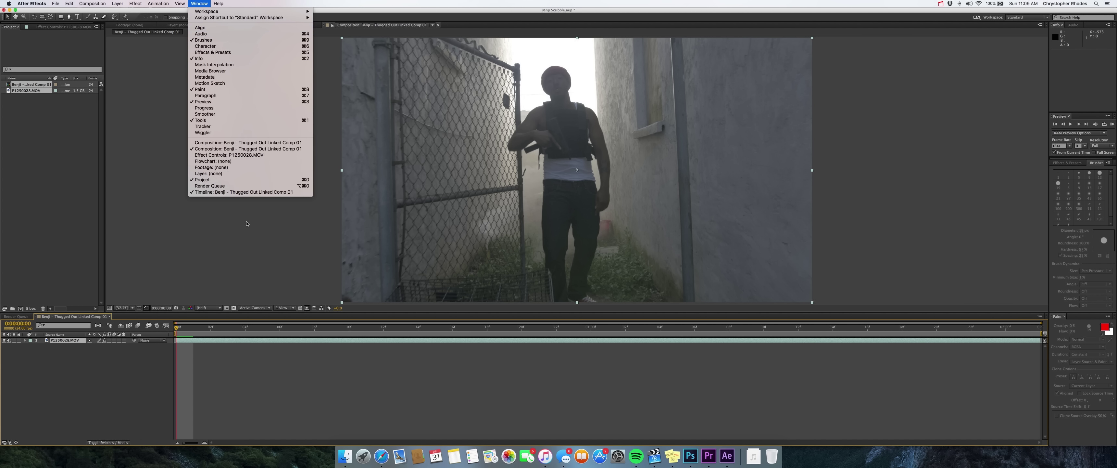
pyautogui.click(161, 368)
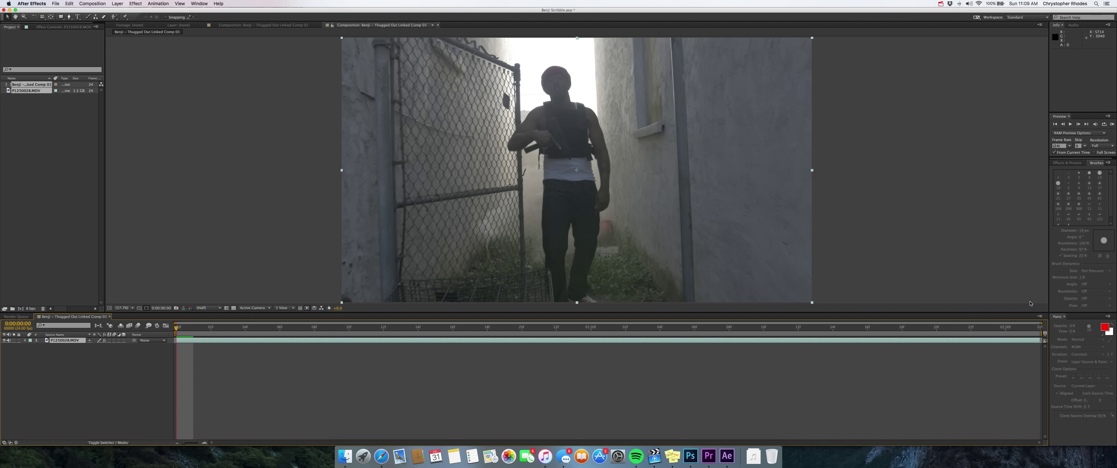
pyautogui.click(157, 347)
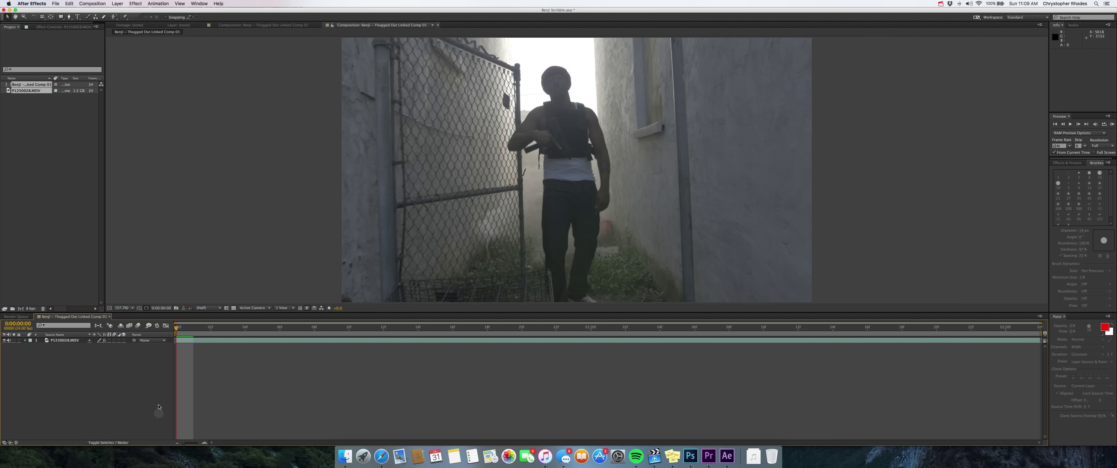
pyautogui.click(65, 341)
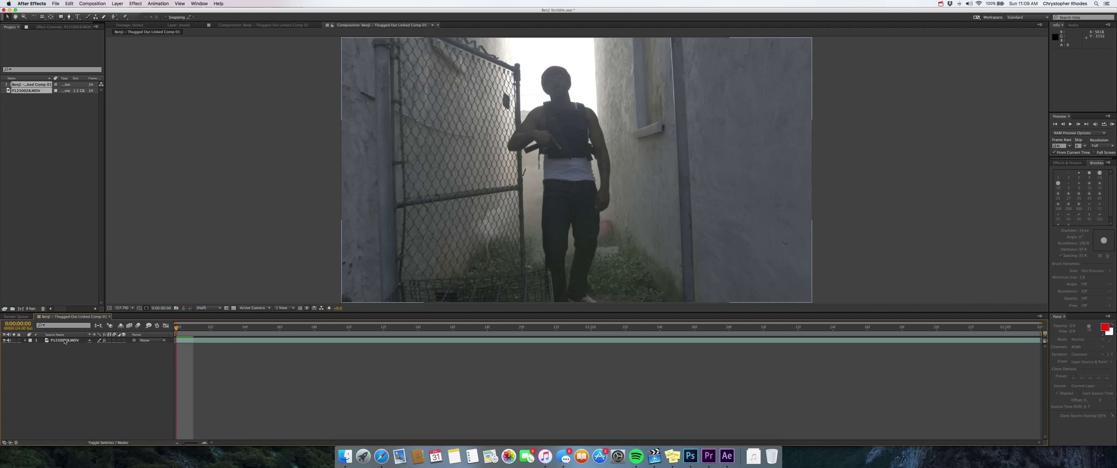
# - Open P1250028.MOV in its Layer panel and set the Brush to RGBA channels, Single Frame duration
pyautogui.doubleClick(64, 341)
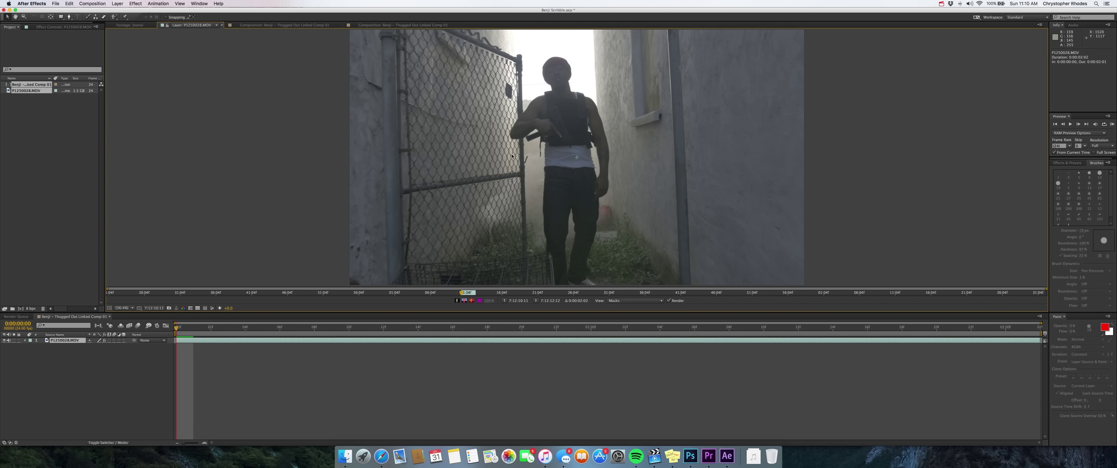
pyautogui.click(88, 18)
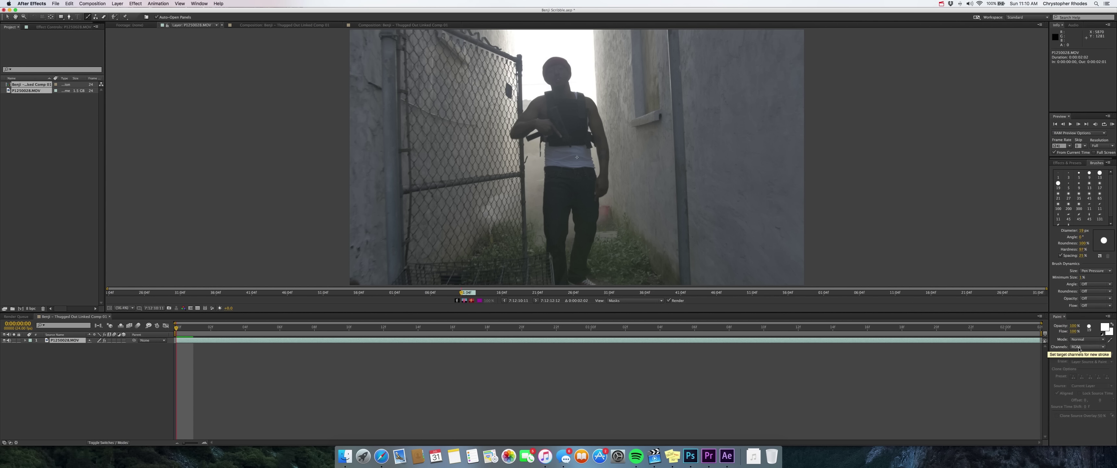
pyautogui.click(1079, 349)
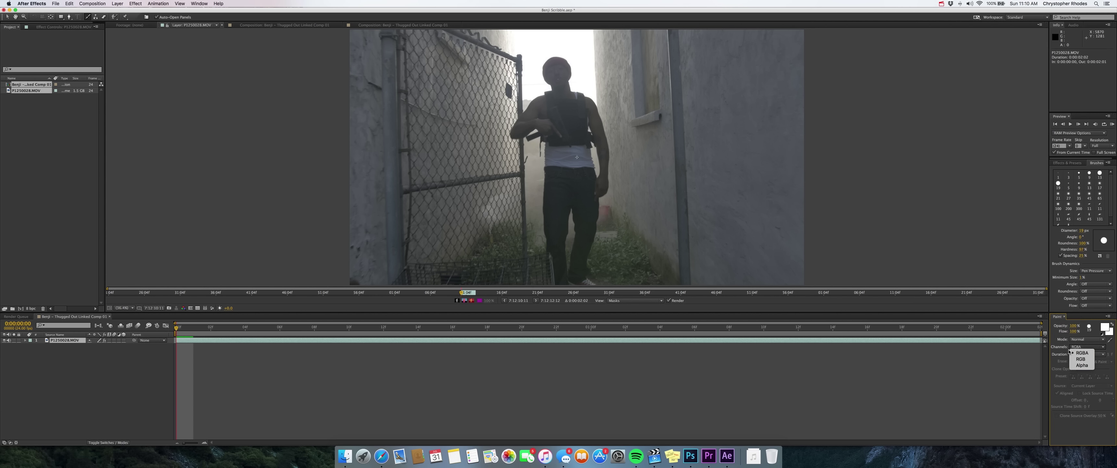
pyautogui.click(1081, 352)
pyautogui.click(1085, 354)
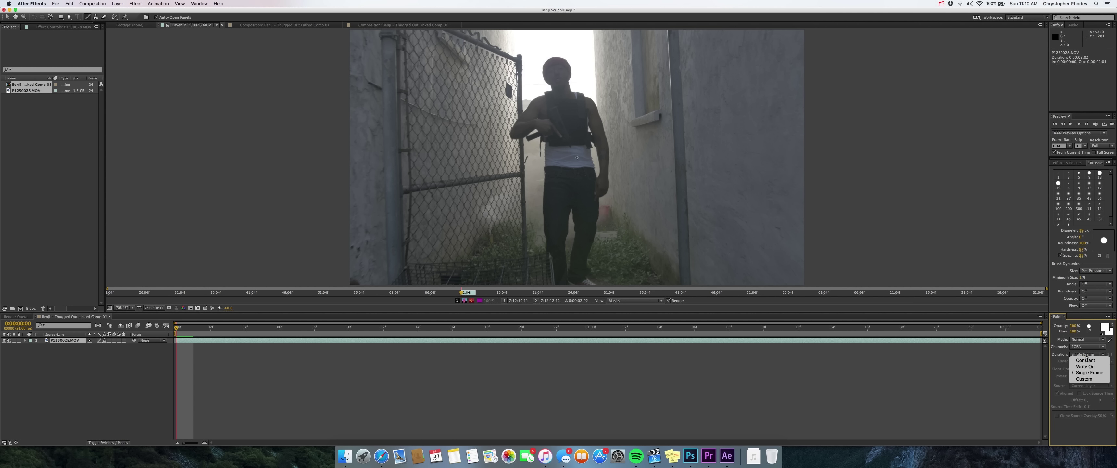
pyautogui.click(1059, 351)
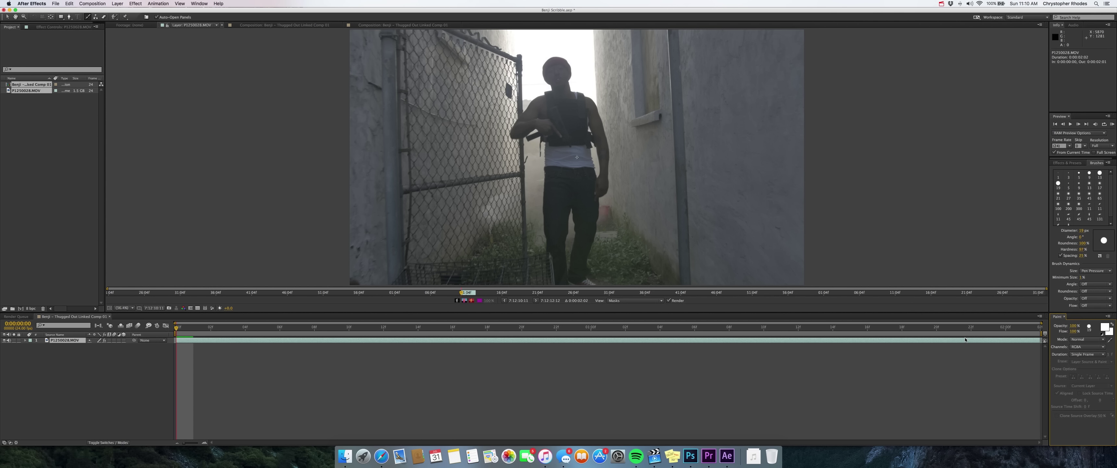
# - Advance the clip to frame 8 and check the foreground paint colour, leaving it unchanged
pyautogui.click(203, 329)
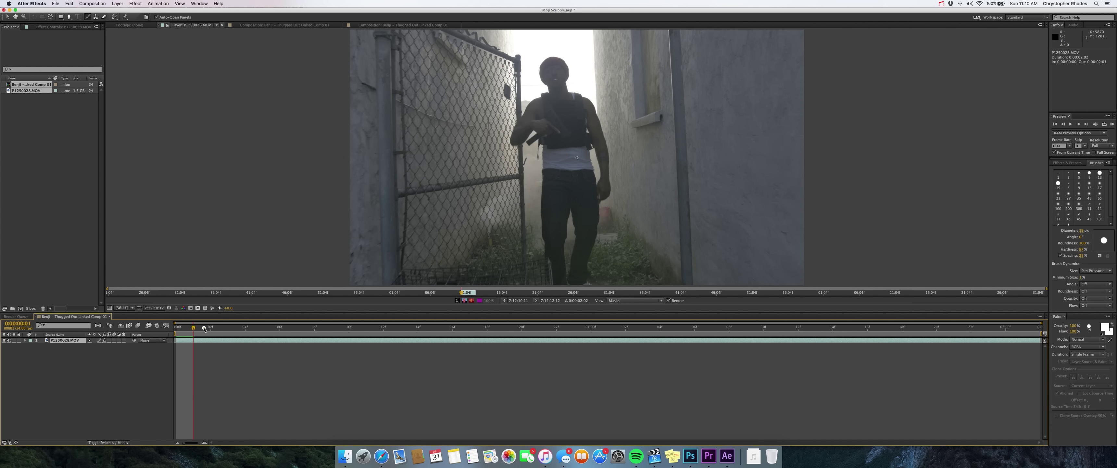
pyautogui.moveTo(224, 328); pyautogui.dragTo(363, 329)
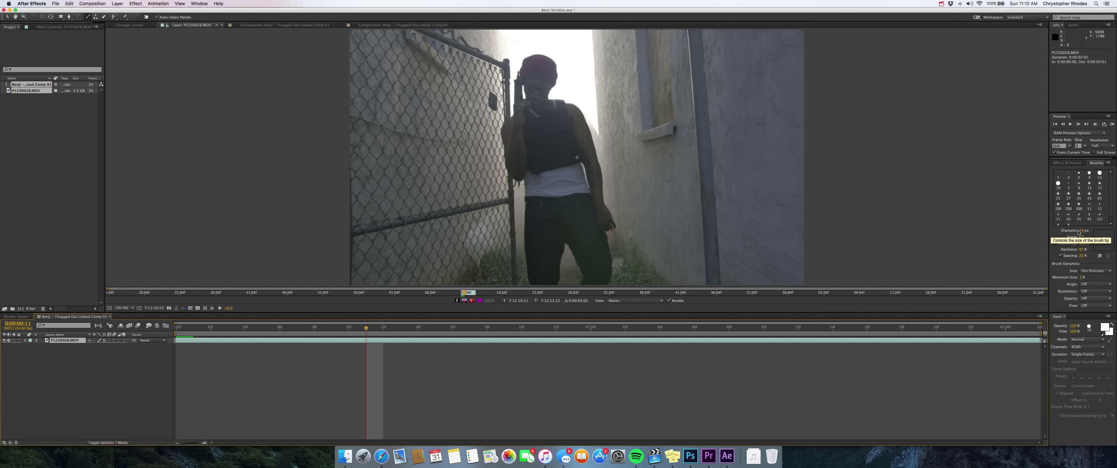
pyautogui.click(1105, 327)
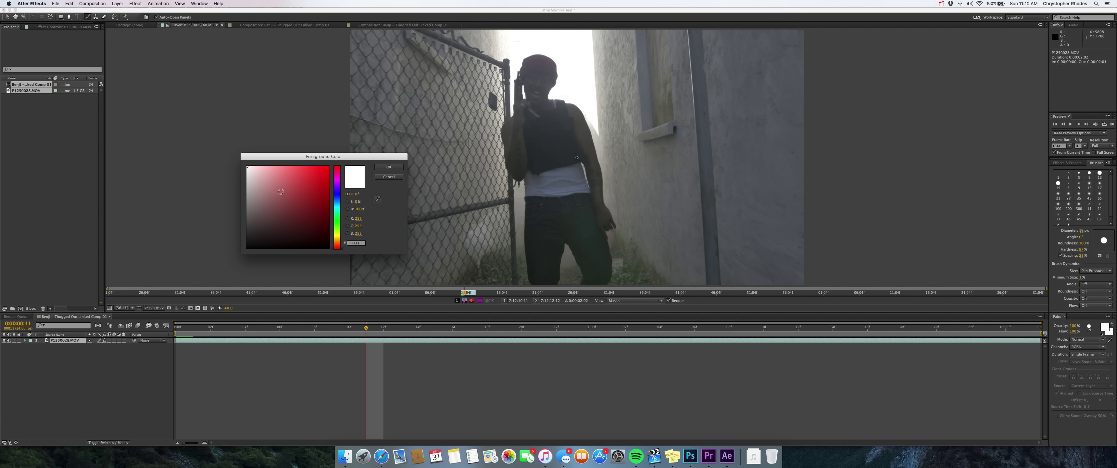
pyautogui.click(389, 177)
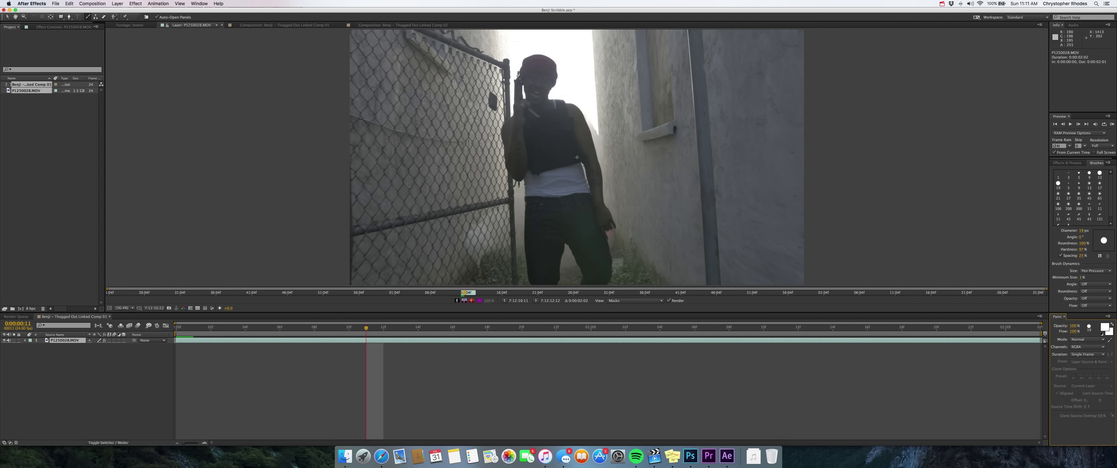
# - Switch the Layer panel view to Paint and step to the first frame to paint
pyautogui.click(531, 284)
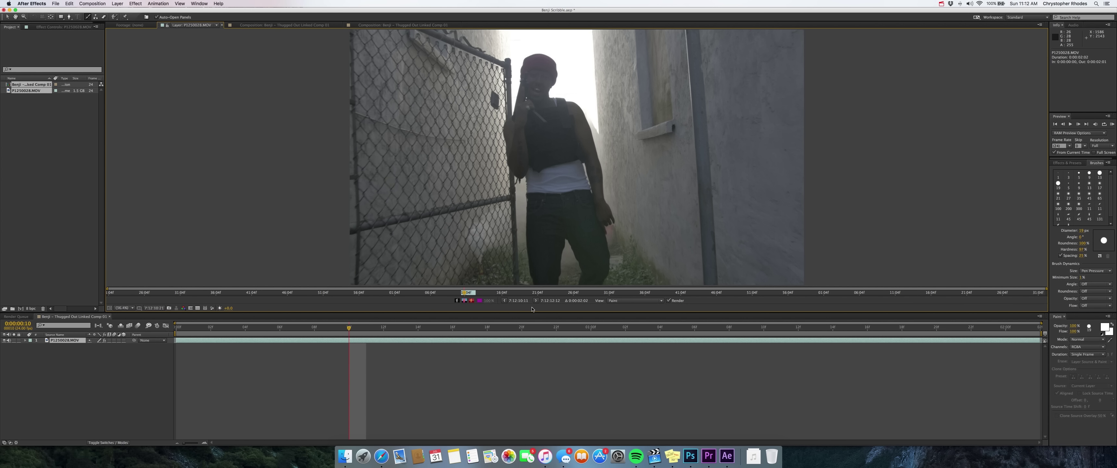
pyautogui.press('pagedown')
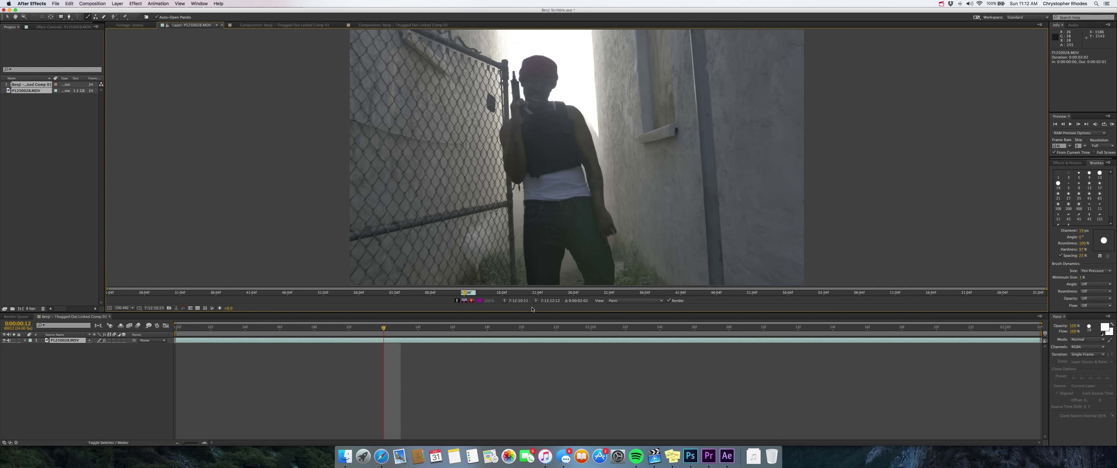
pyautogui.press('pageup')
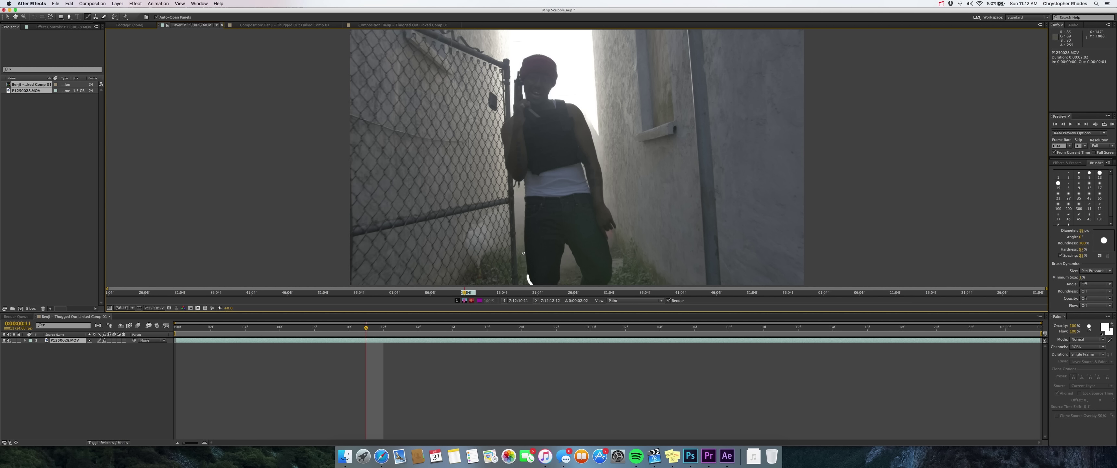
pyautogui.press('pagedown')
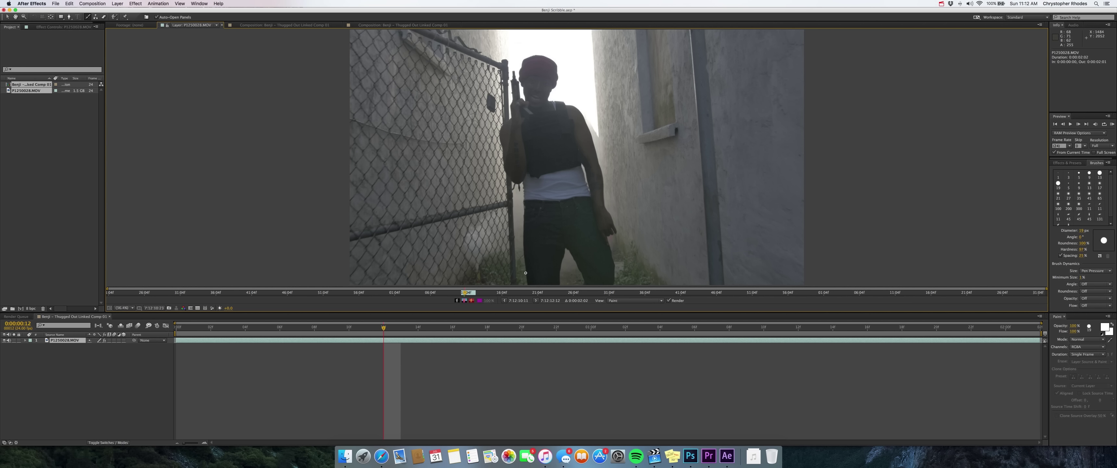
# - Paint short white strokes on the figure's body and arm, one per successive frame
pyautogui.moveTo(526, 272); pyautogui.dragTo(524, 260)
pyautogui.press('pagedown')
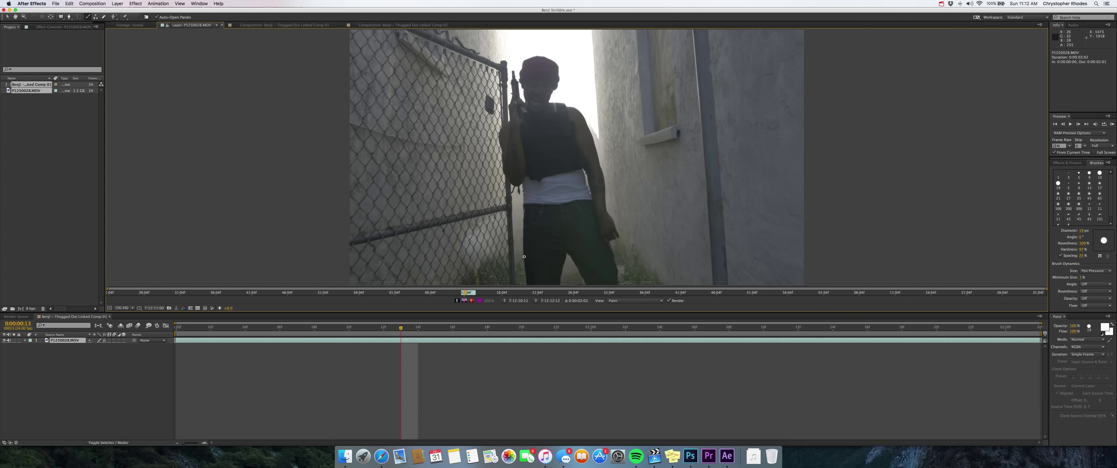
pyautogui.moveTo(524, 252); pyautogui.dragTo(522, 205)
pyautogui.press('pagedown')
pyautogui.press('pagedown')
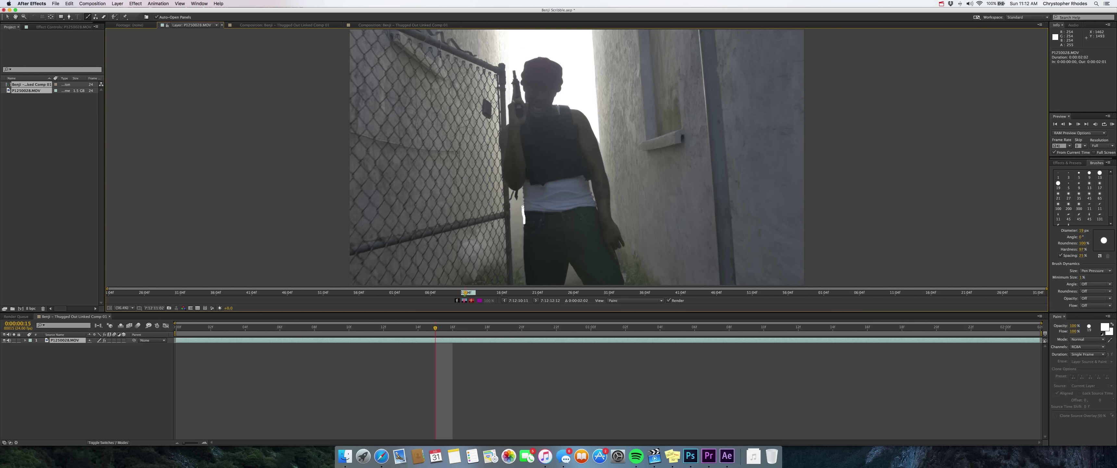
pyautogui.press('pagedown')
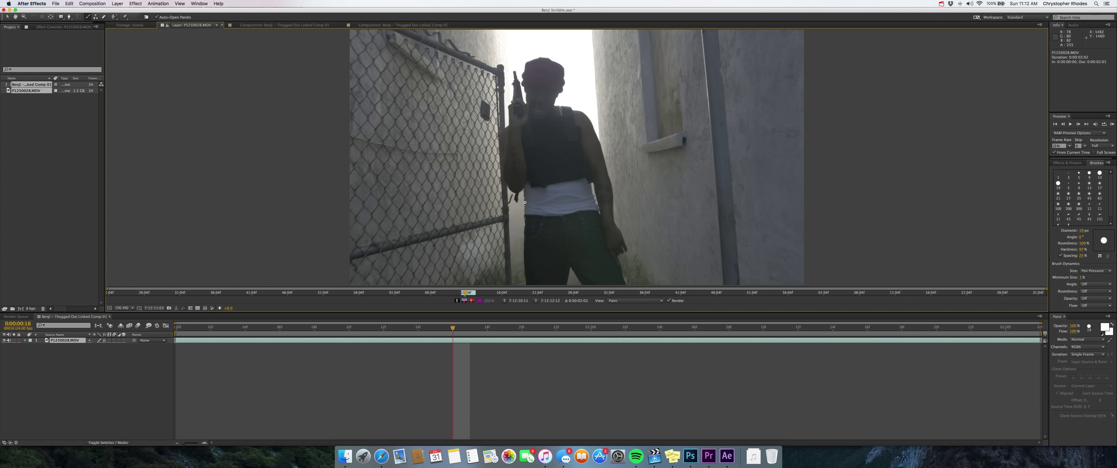
pyautogui.moveTo(525, 202); pyautogui.dragTo(524, 192)
pyautogui.press('pagedown')
pyautogui.moveTo(512, 194); pyautogui.dragTo(507, 188)
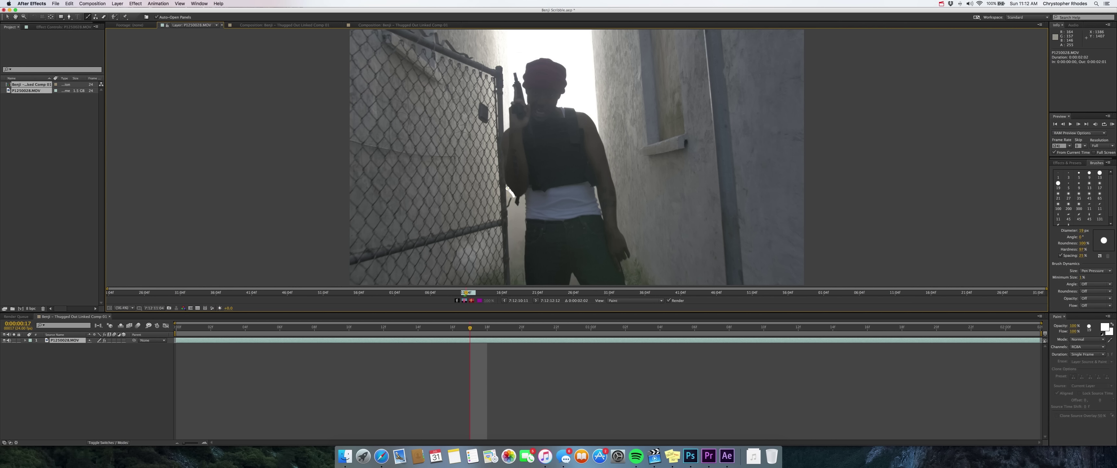
pyautogui.press('pagedown')
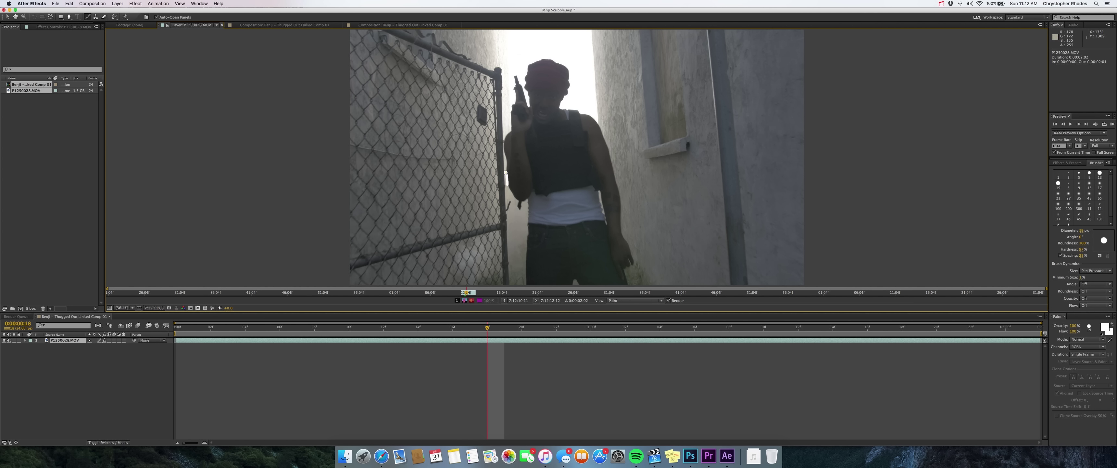
# - Step forward frame by frame to the end of the layer
pyautogui.press('pagedown')
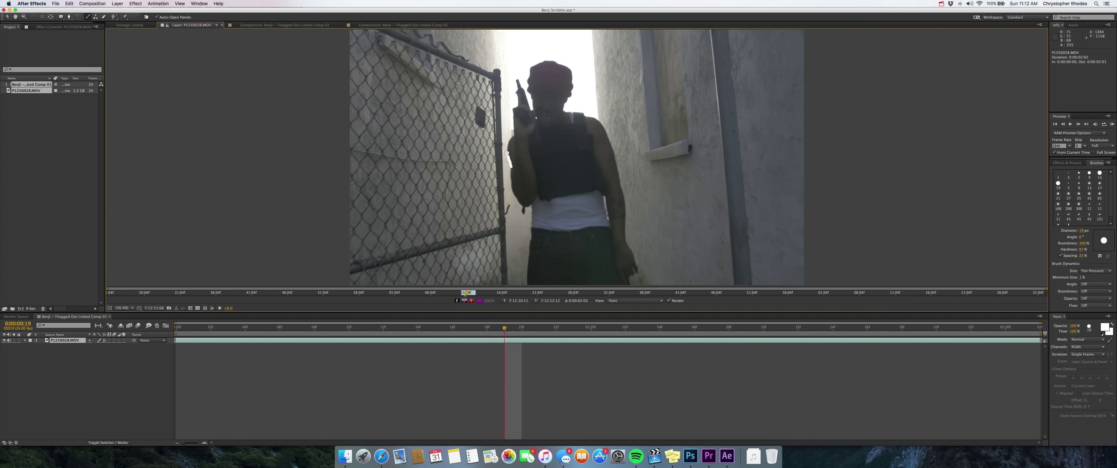
pyautogui.press('pagedown')
pyautogui.press('pagedown')
pyautogui.press('pagedown')
pyautogui.press('pagedown')
pyautogui.press('pagedown')
pyautogui.press('pagedown')
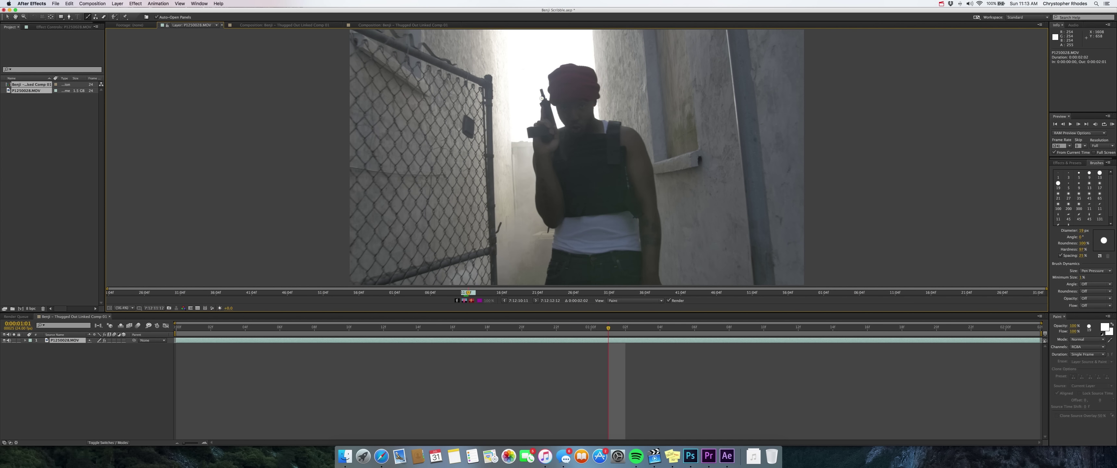
pyautogui.press('pagedown')
pyautogui.press('pagedown')
pyautogui.press('pagedown')
pyautogui.press('pagedown')
pyautogui.press('pagedown')
pyautogui.press('pagedown')
pyautogui.press('pagedown')
pyautogui.press('pagedown')
pyautogui.press('pagedown')
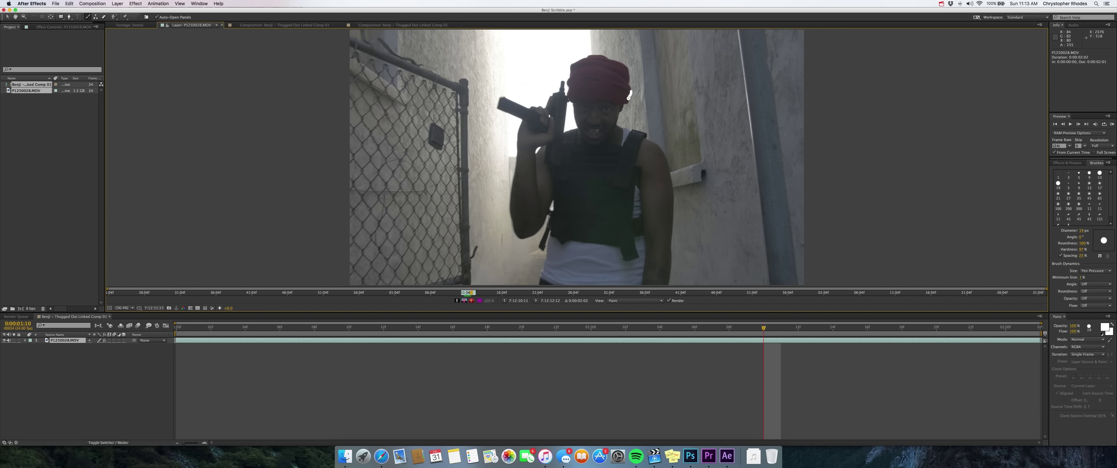
pyautogui.press('pagedown')
pyautogui.press('pagedown')
pyautogui.press('pagedown')
pyautogui.press('pagedown')
pyautogui.press('pagedown')
pyautogui.press('pagedown')
pyautogui.press('pagedown')
pyautogui.press('pagedown')
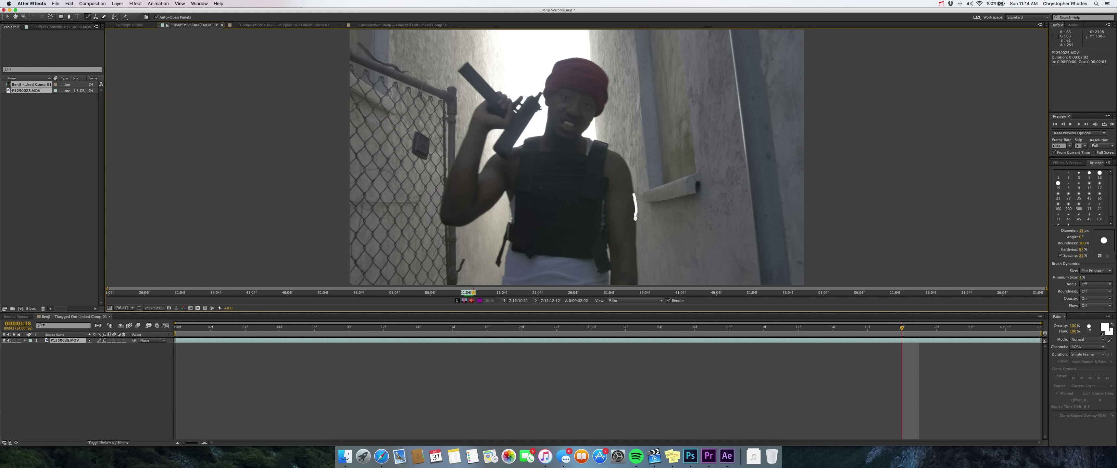
pyautogui.press('pagedown')
pyautogui.press('pagedown')
pyautogui.press('pagedown')
pyautogui.press('pagedown')
pyautogui.press('pagedown')
pyautogui.press('pagedown')
pyautogui.press('pagedown')
pyautogui.press('pagedown')
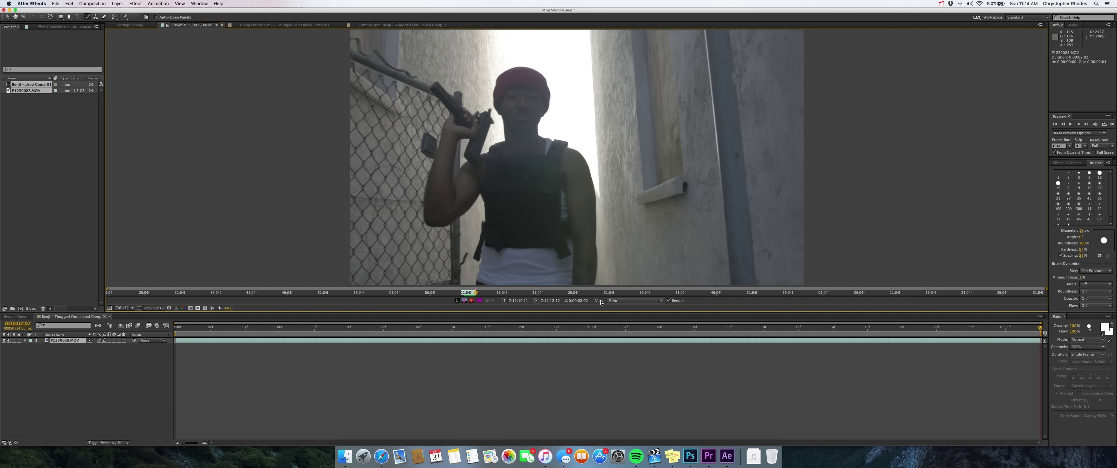
# - RAM-preview the paint animation from just before frame 11, then save the project
pyautogui.click(370, 328)
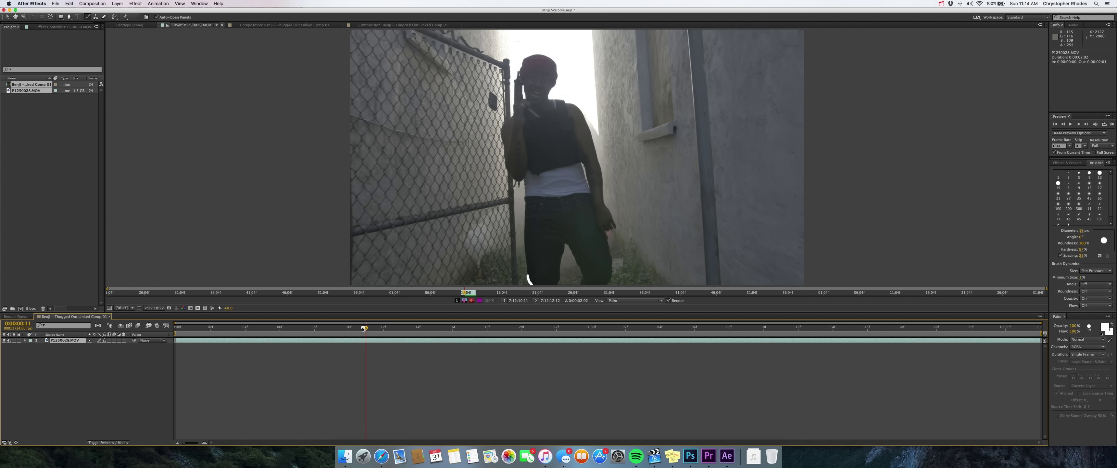
pyautogui.press('pageup')
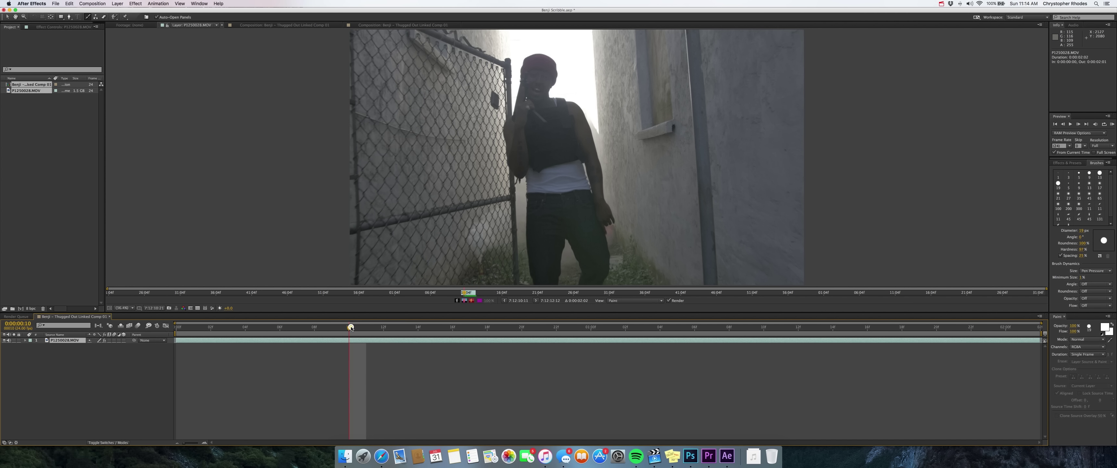
pyautogui.click(1111, 124)
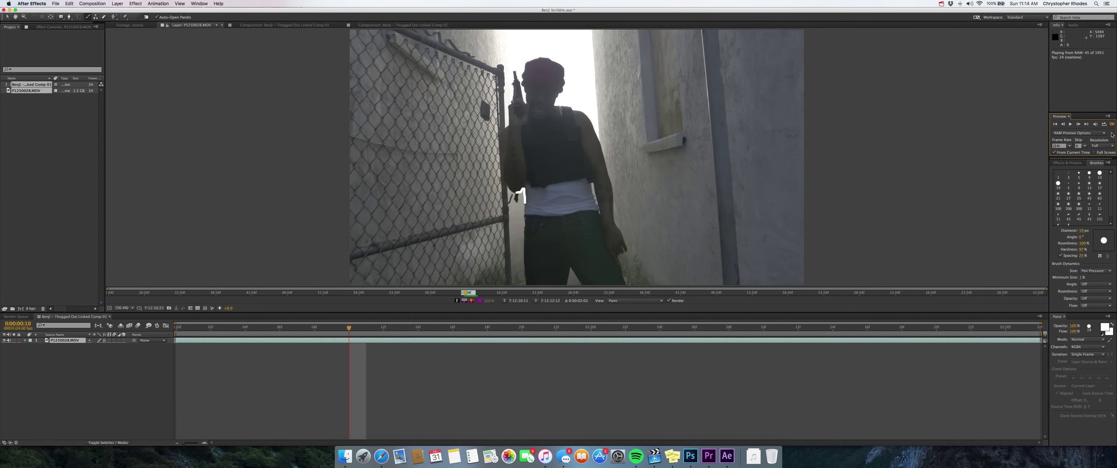
pyautogui.press('space')
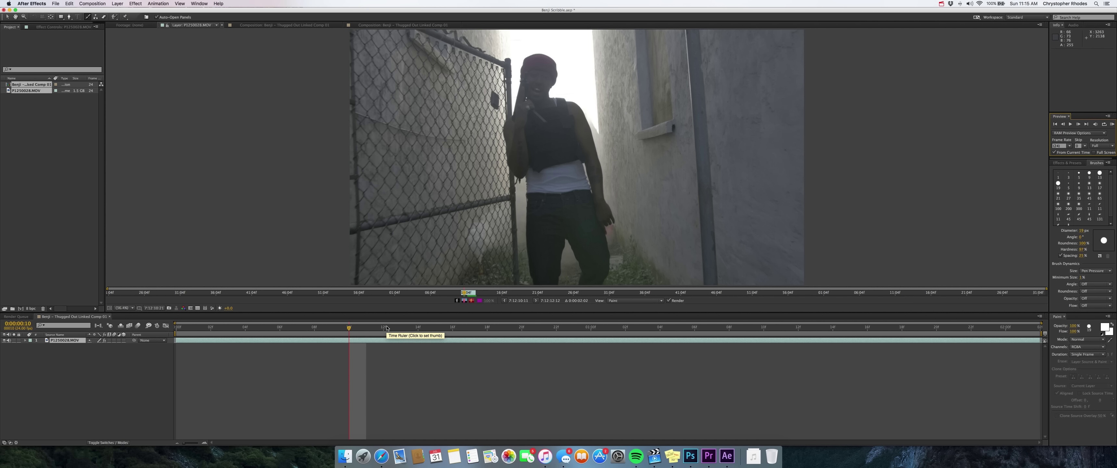
pyautogui.press('super+s')
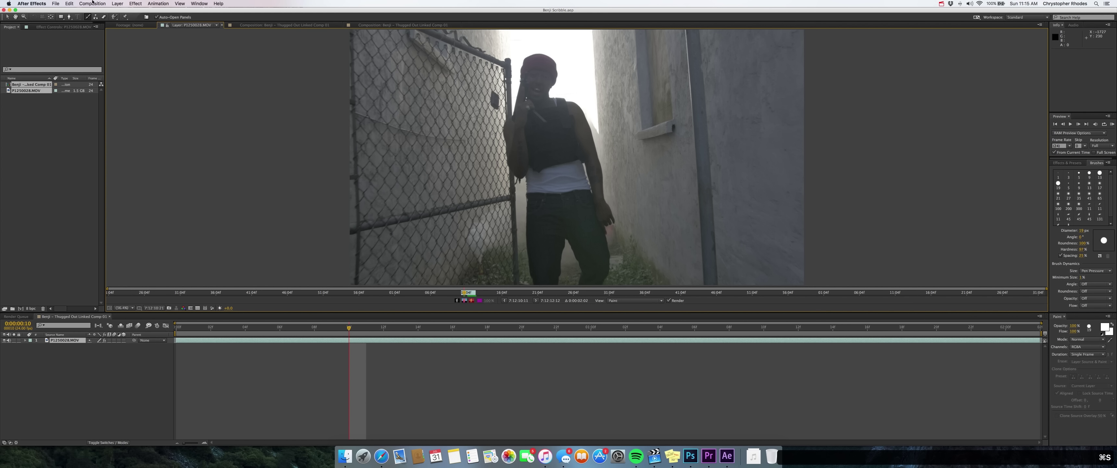
# - Glance at the File menu without using it, then switch to Premiere Pro
pyautogui.click(54, 3)
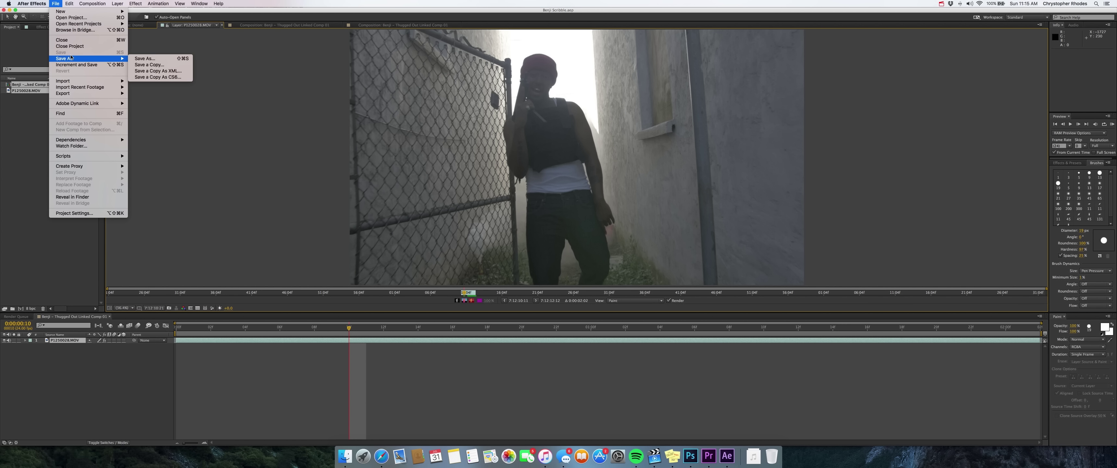
pyautogui.click(247, 9)
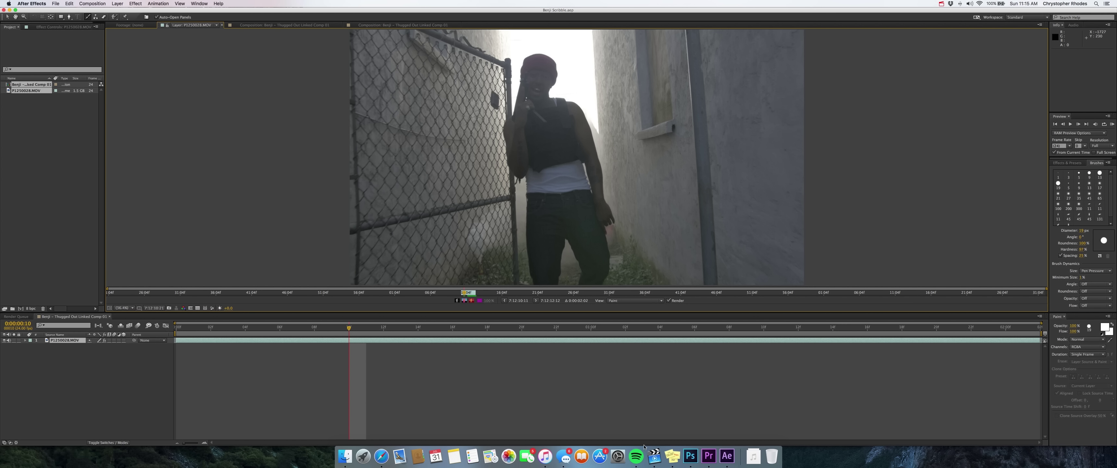
pyautogui.click(708, 455)
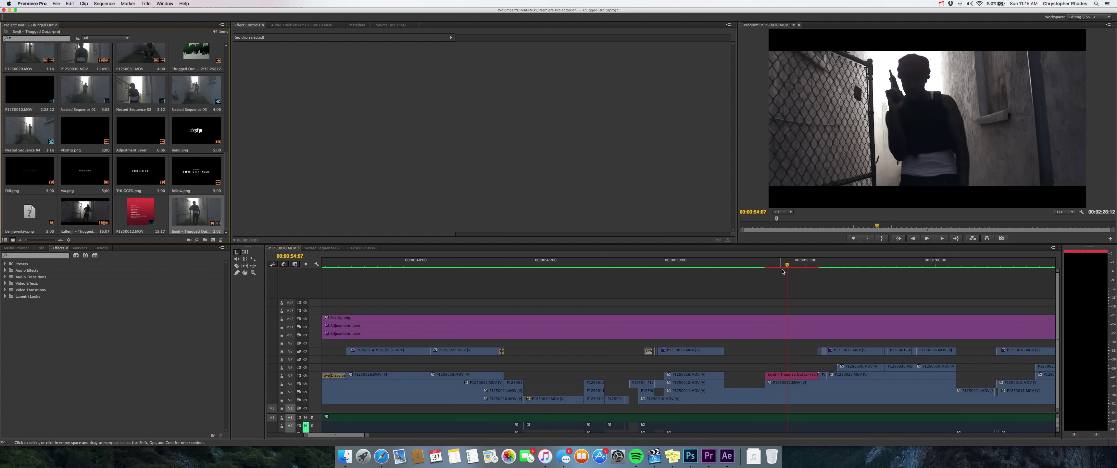
pyautogui.moveTo(786, 262); pyautogui.dragTo(769, 263)
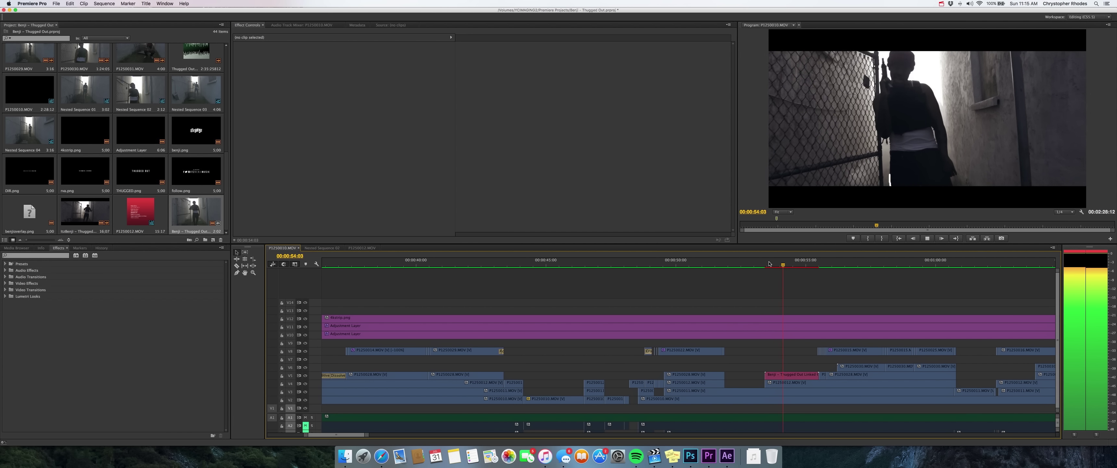
pyautogui.press('space')
pyautogui.moveTo(794, 264)
pyautogui.mouseDown()
pyautogui.moveTo(770, 266)
pyautogui.moveTo(814, 262)
pyautogui.mouseUp()
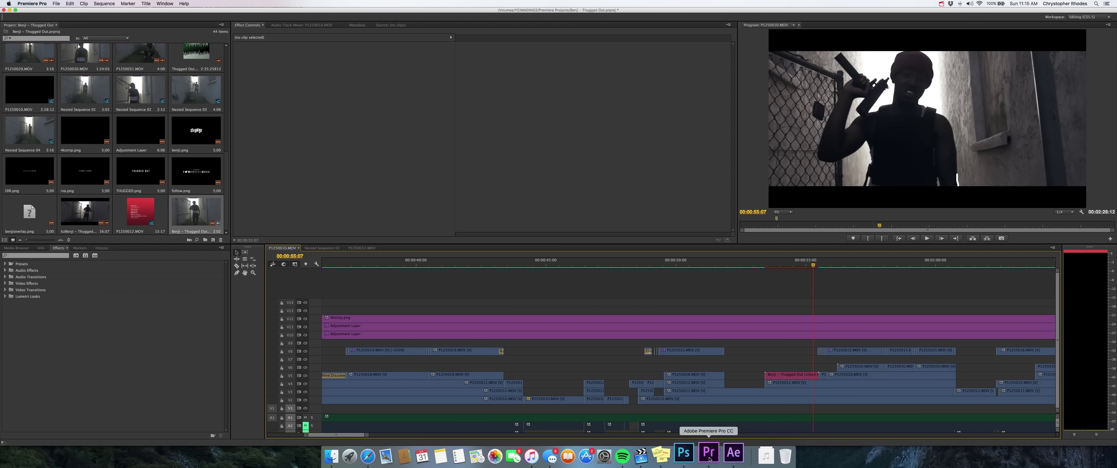
# - Return to After Effects and scrub the layer forward to about 0:00:01:02
pyautogui.click(727, 452)
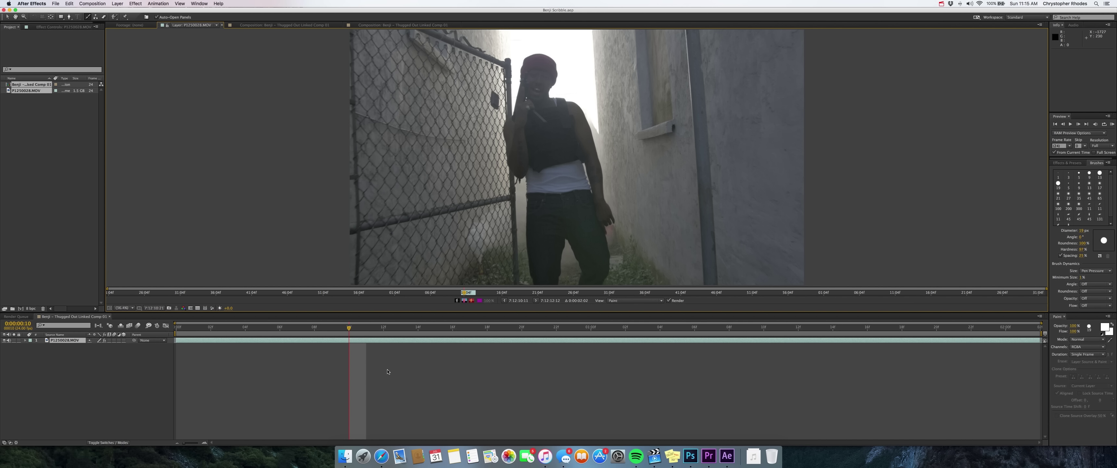
pyautogui.moveTo(349, 327); pyautogui.dragTo(631, 318)
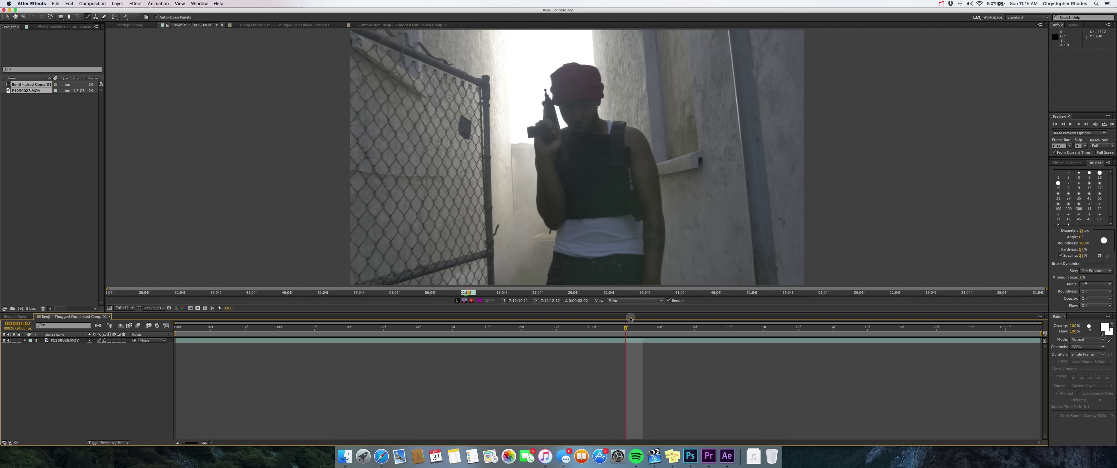